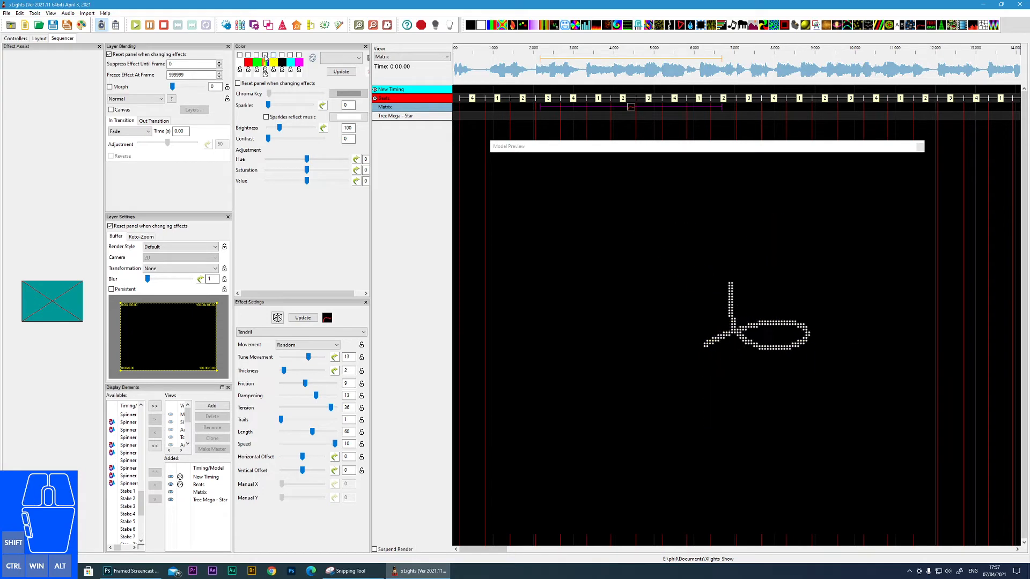
- Enable the multicolour swatch in the colour palette and try the Square and Circle movements on the Tendril effect
{"action": "left_click", "coordinate": [265, 55]}
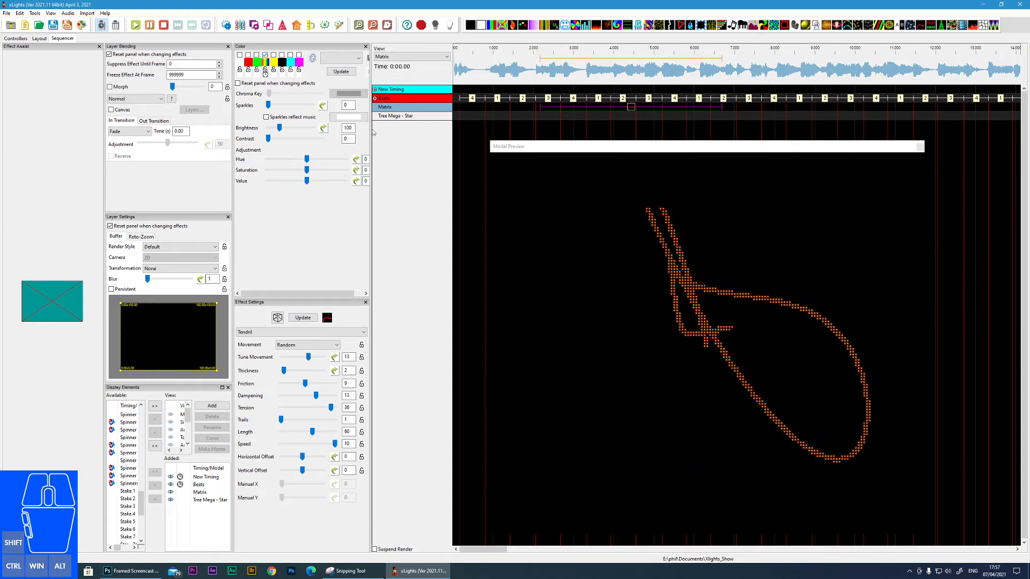
{"action": "left_click", "coordinate": [330, 345]}
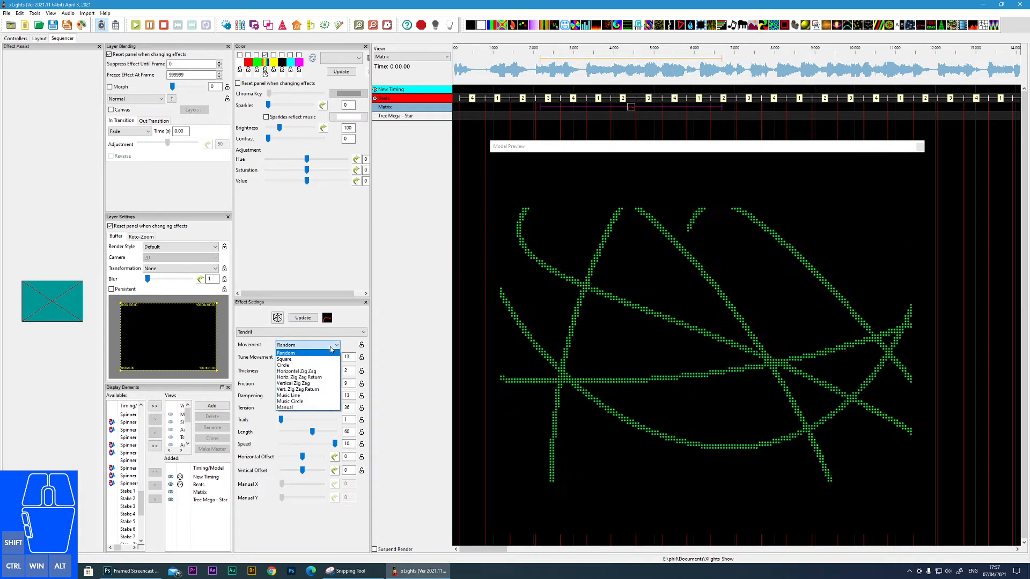
{"action": "left_click", "coordinate": [301, 360]}
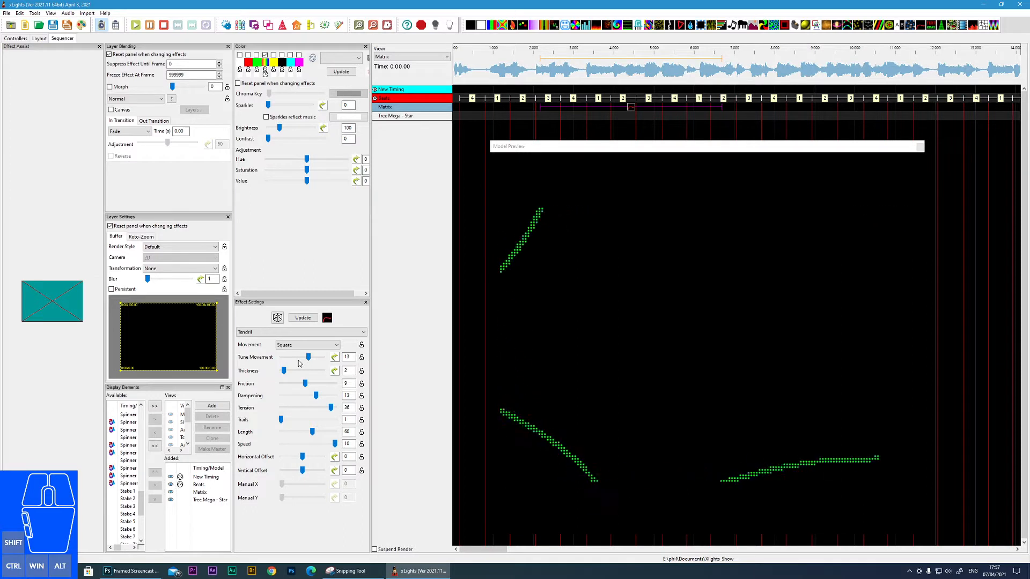
{"action": "left_click", "coordinate": [303, 345]}
{"action": "left_click", "coordinate": [293, 366]}
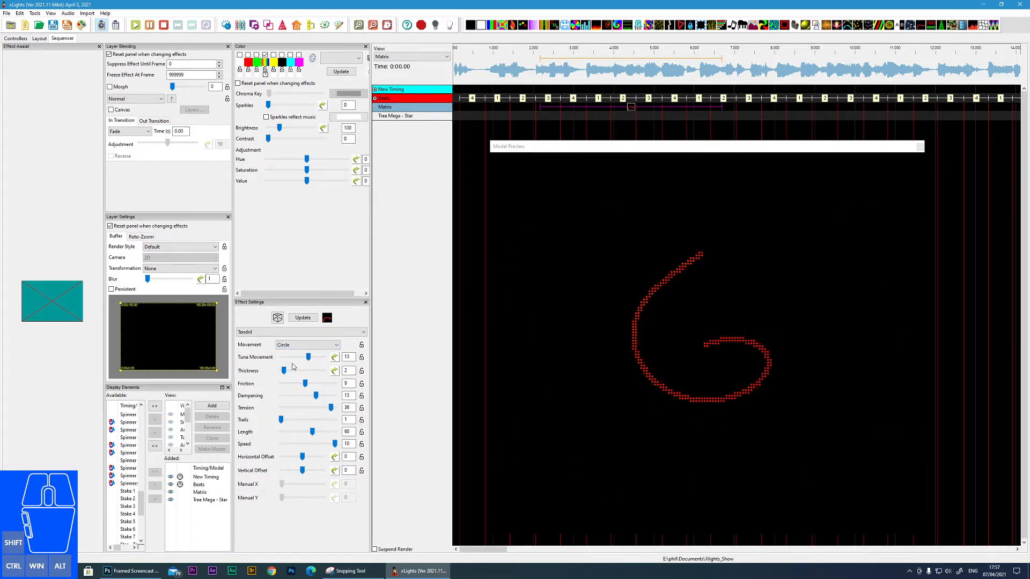
- Try the Horizontal Zig Zag and Music Line movements on the Tendril effect
{"action": "left_click", "coordinate": [292, 344]}
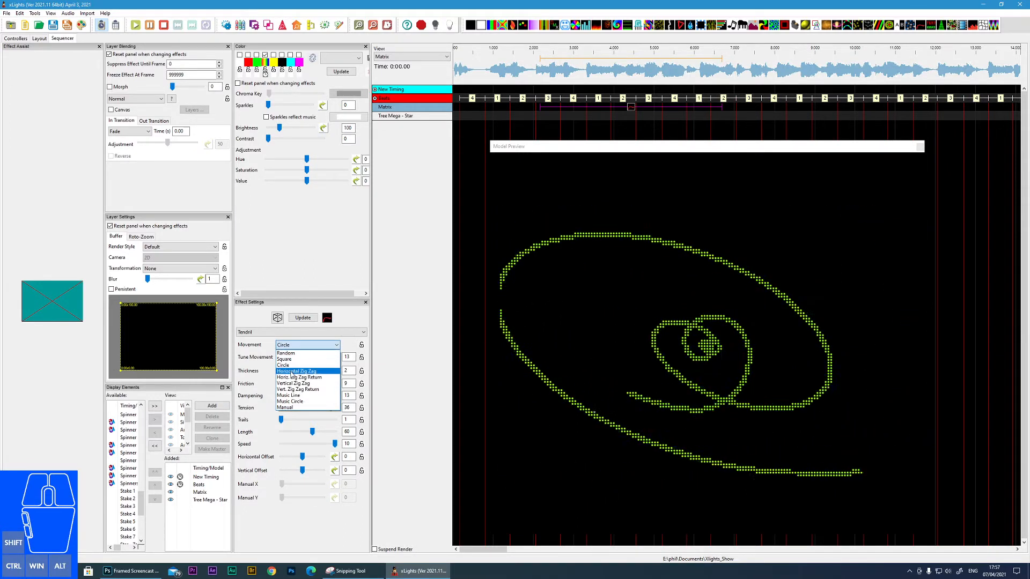
{"action": "left_click", "coordinate": [293, 371]}
{"action": "left_click", "coordinate": [291, 346]}
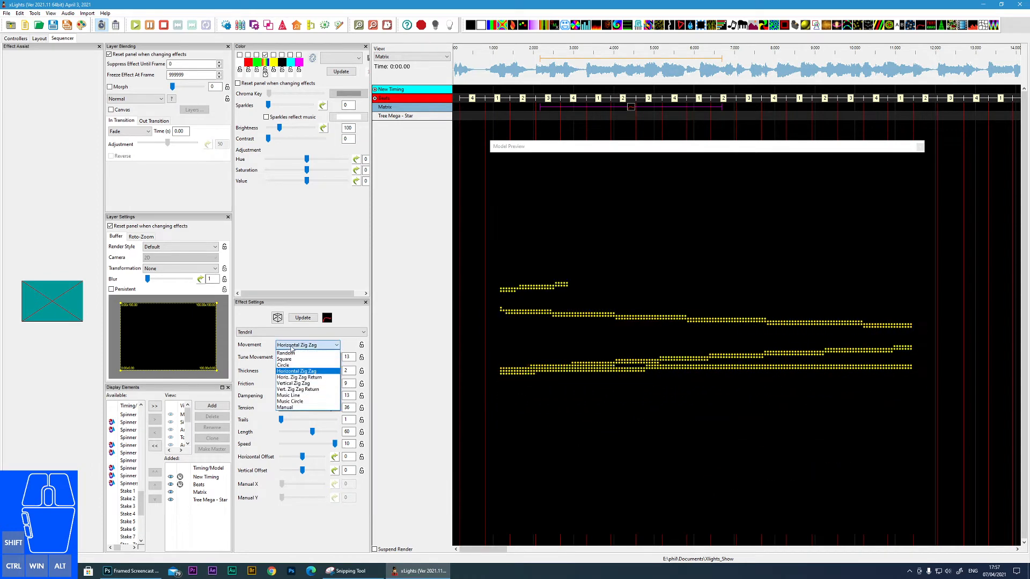
{"action": "left_click", "coordinate": [288, 398]}
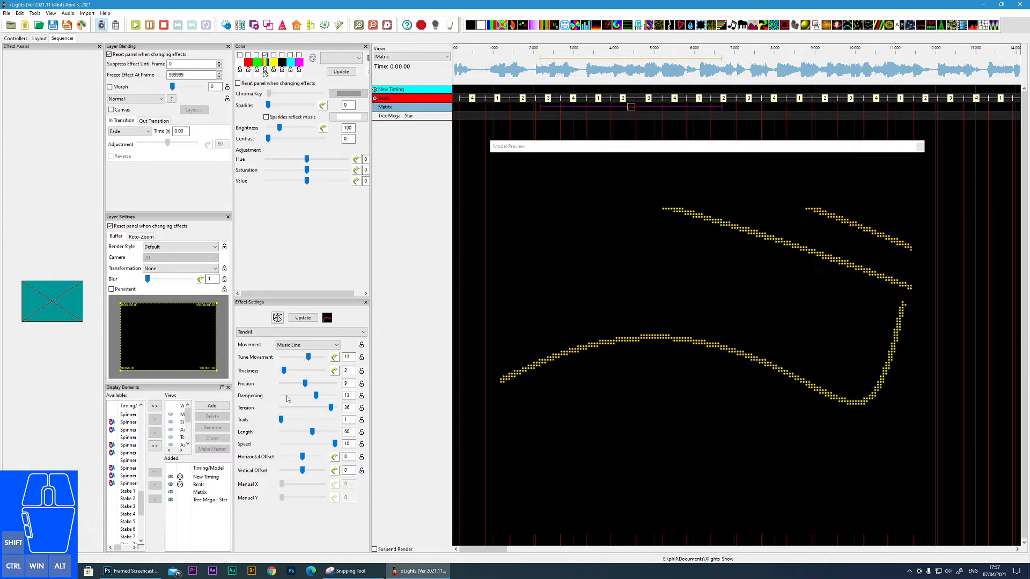
- Switch the Tendril effect's movement to Music Circle
{"action": "left_click", "coordinate": [292, 346]}
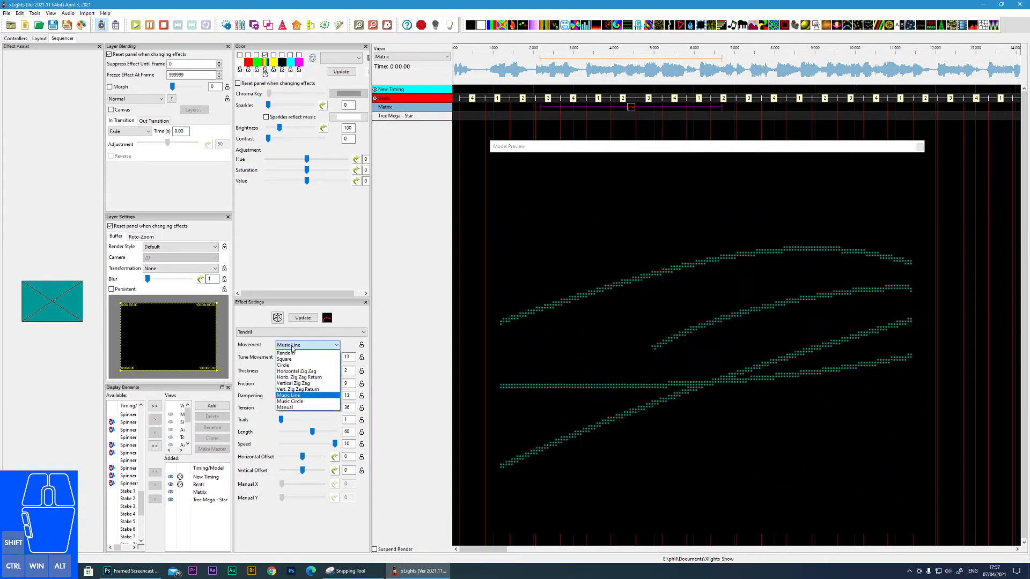
{"action": "left_click", "coordinate": [286, 404]}
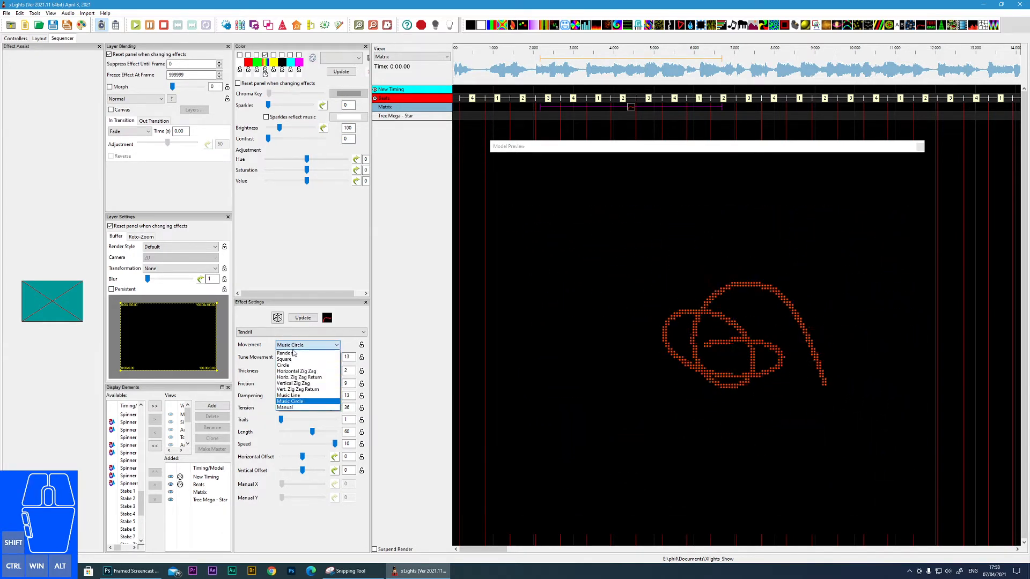
{"action": "left_click", "coordinate": [289, 401]}
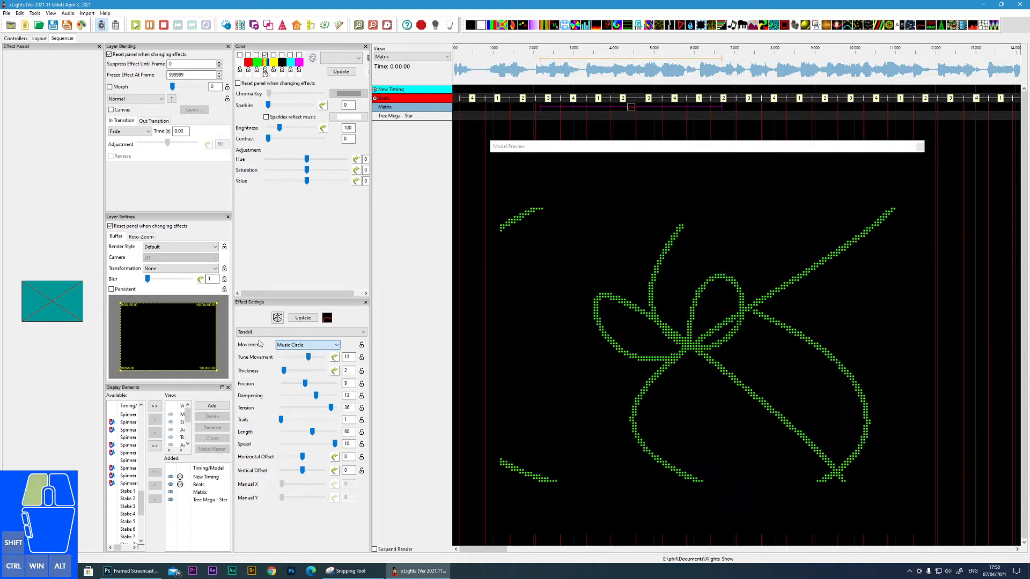
{"action": "left_click", "coordinate": [302, 346]}
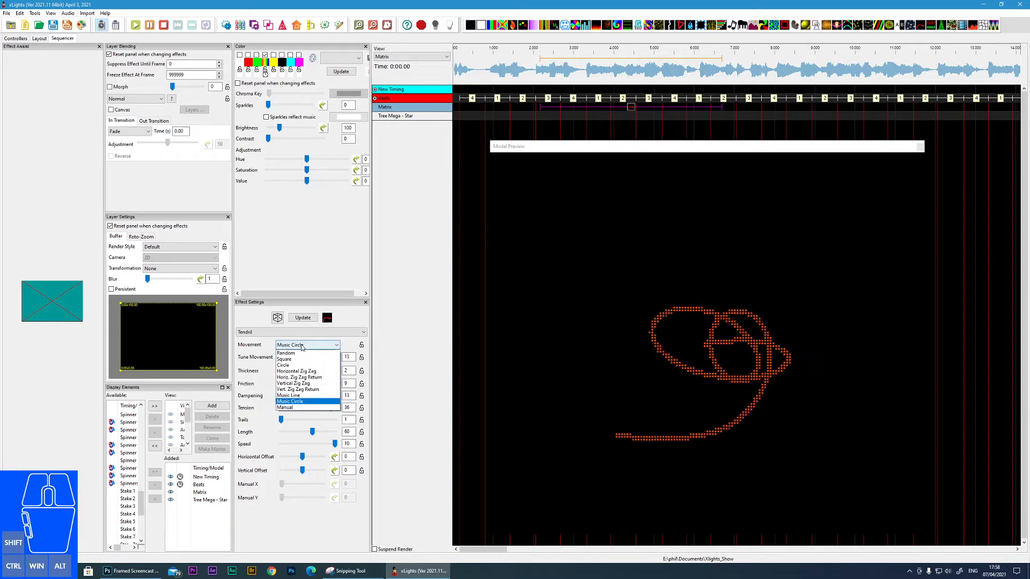
{"action": "left_click", "coordinate": [264, 346]}
- Set Tune Movement to 15 and Thickness to 3, and try Friction at 20 and 1 before setting it to 9
{"action": "left_click_drag", "start_coordinate": [309, 357], "coordinate": [285, 373]}
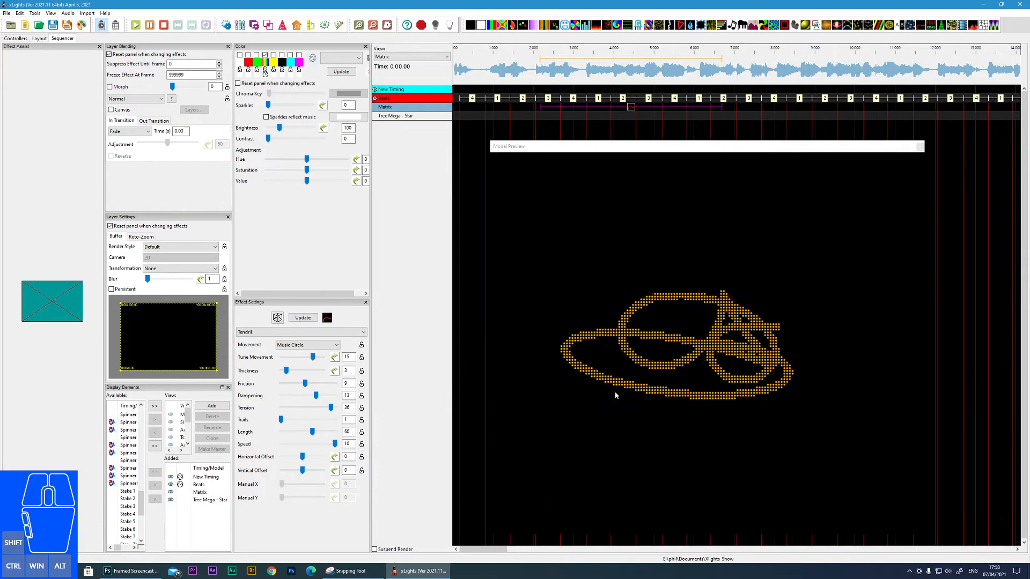
{"action": "left_click_drag", "start_coordinate": [305, 384], "coordinate": [353, 384]}
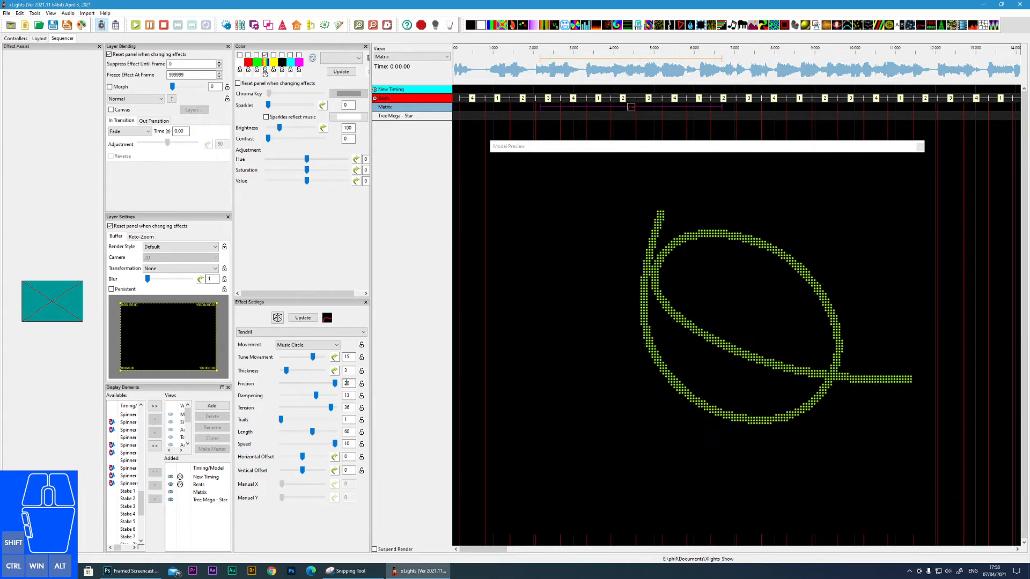
{"action": "left_click_drag", "start_coordinate": [335, 383], "coordinate": [287, 385]}
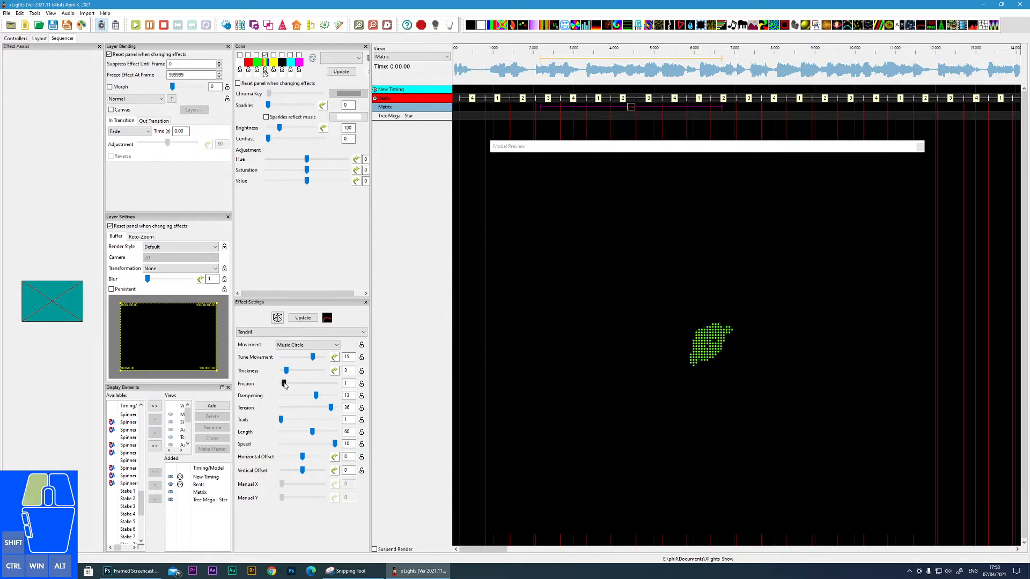
{"action": "left_click_drag", "start_coordinate": [310, 385], "coordinate": [305, 384]}
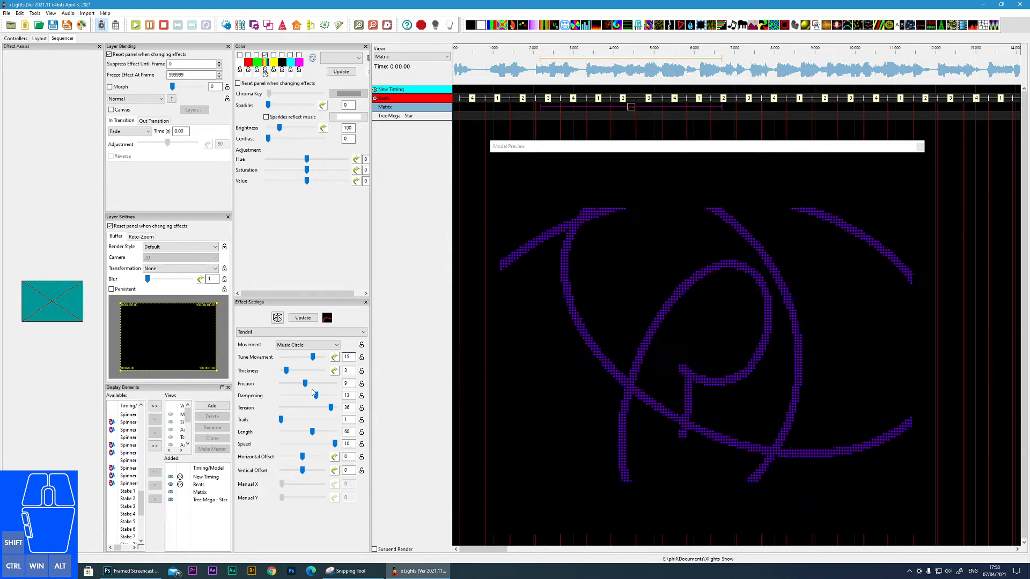
- Try Dampening at 1, switch the movement to Circle, and set Dampening to 14, Tension to 14 and Friction to 5
{"action": "left_click_drag", "start_coordinate": [314, 398], "coordinate": [285, 402]}
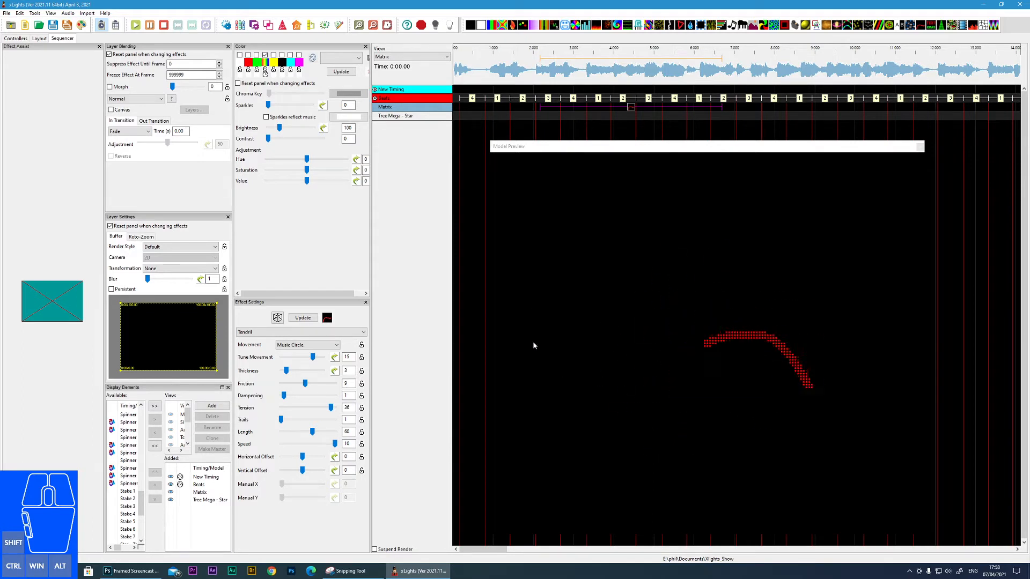
{"action": "left_click", "coordinate": [309, 345]}
{"action": "left_click", "coordinate": [298, 365]}
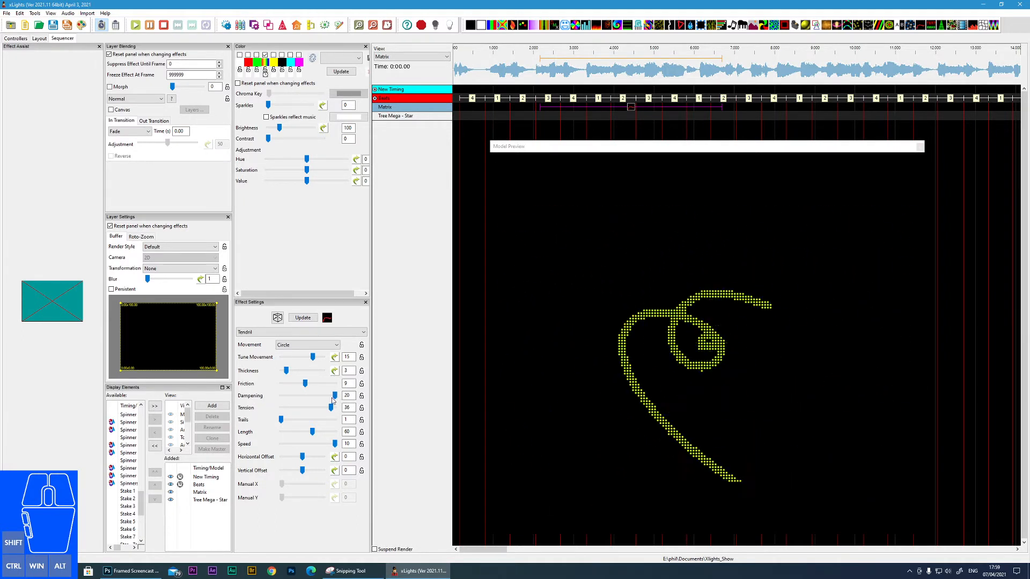
{"action": "mouse_move", "coordinate": [332, 399]}
{"action": "left_mouse_down"}
{"action": "mouse_move", "coordinate": [303, 397]}
{"action": "mouse_move", "coordinate": [299, 409]}
{"action": "left_mouse_up"}
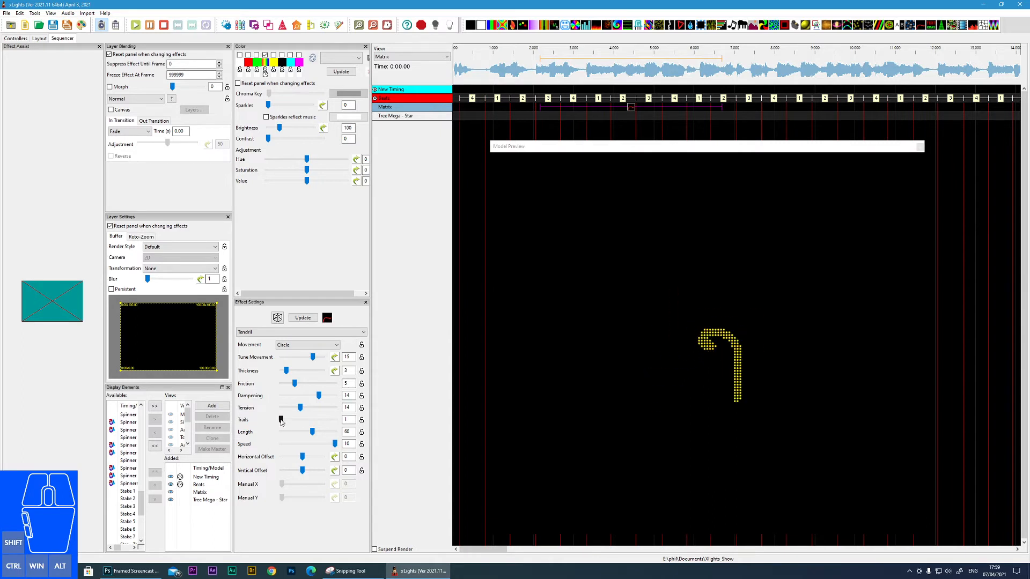
- Set Friction to 10 and try Trails at 12 and 19 before setting it back to 1
{"action": "left_click", "coordinate": [313, 420]}
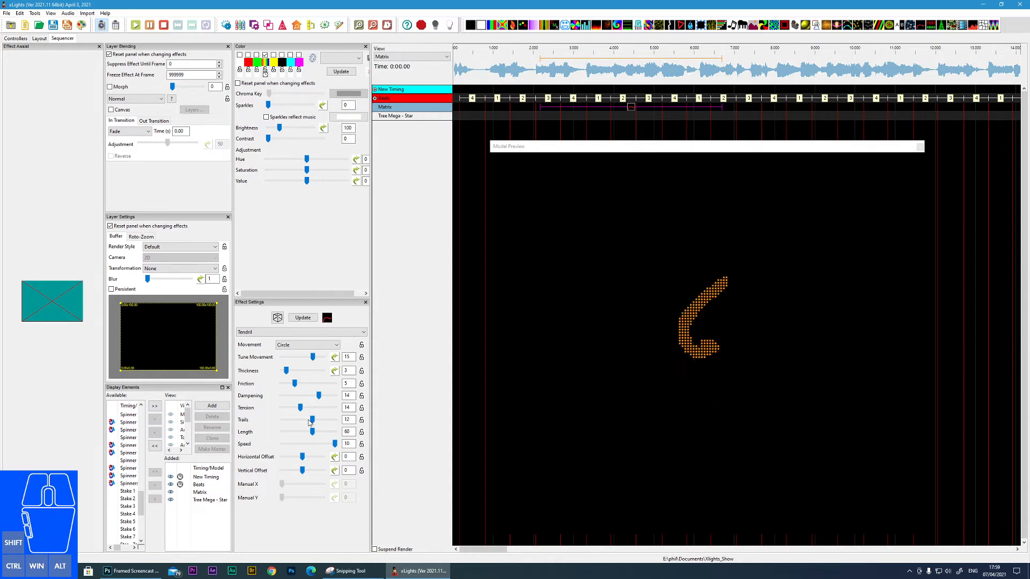
{"action": "left_click", "coordinate": [312, 422]}
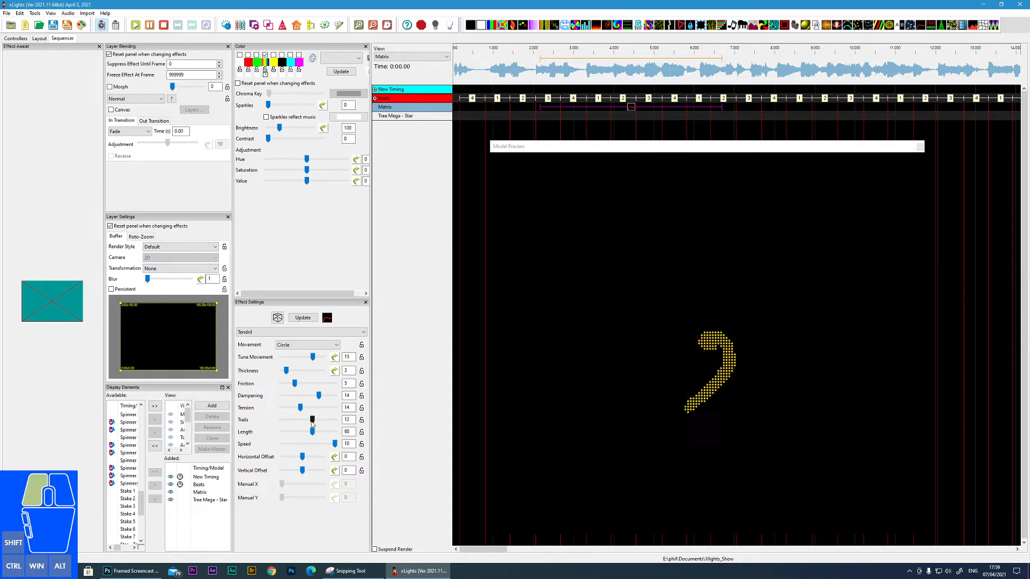
{"action": "left_click", "coordinate": [301, 390]}
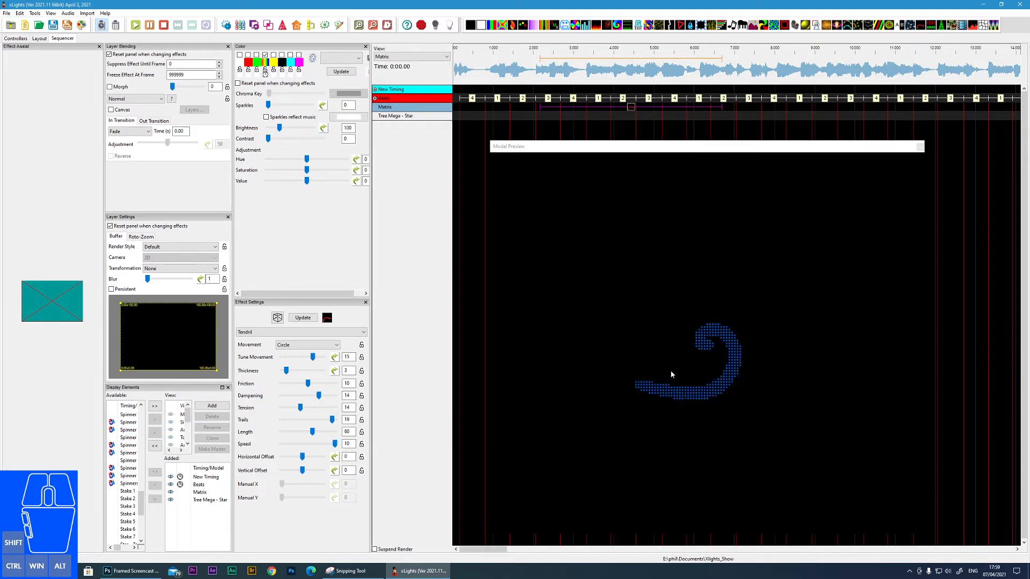
{"action": "left_click_drag", "start_coordinate": [331, 419], "coordinate": [260, 421]}
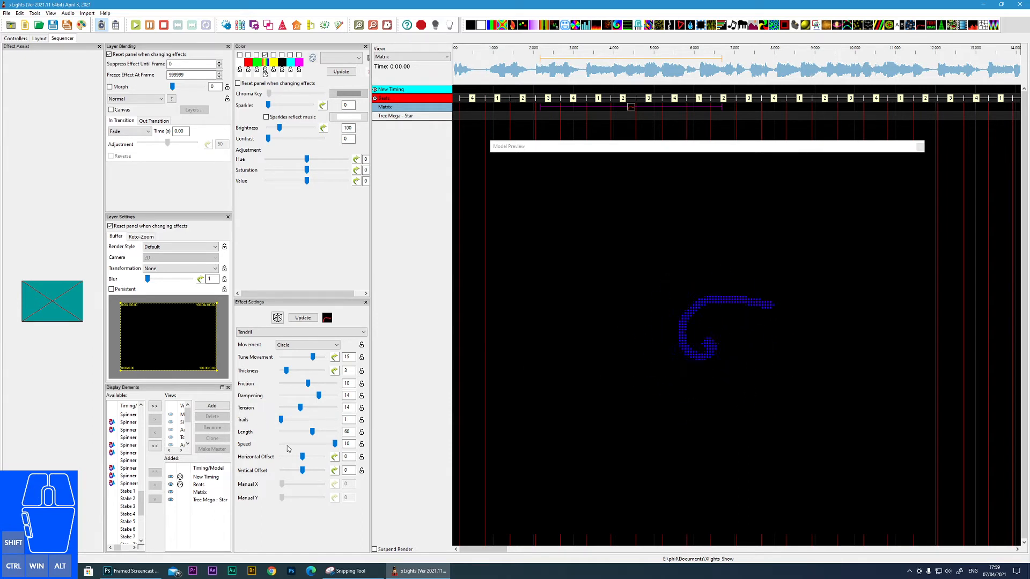
- Set the tendril's Trails to 2, Length to 100, Speed to 4, Horizontal Offset to 24 and Vertical Offset to 41
{"action": "left_click_drag", "start_coordinate": [313, 432], "coordinate": [286, 433]}
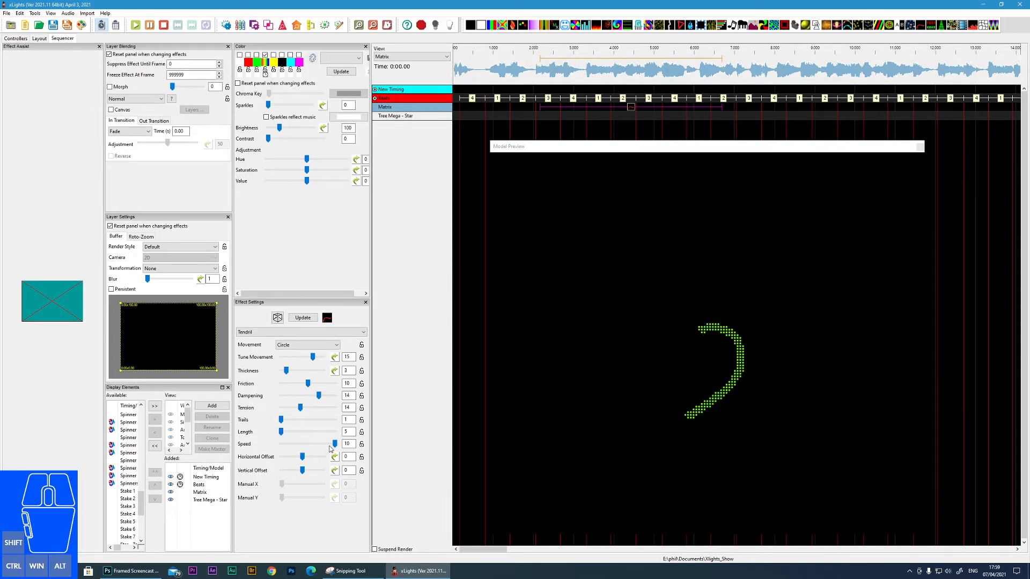
{"action": "left_click_drag", "start_coordinate": [336, 444], "coordinate": [337, 443]}
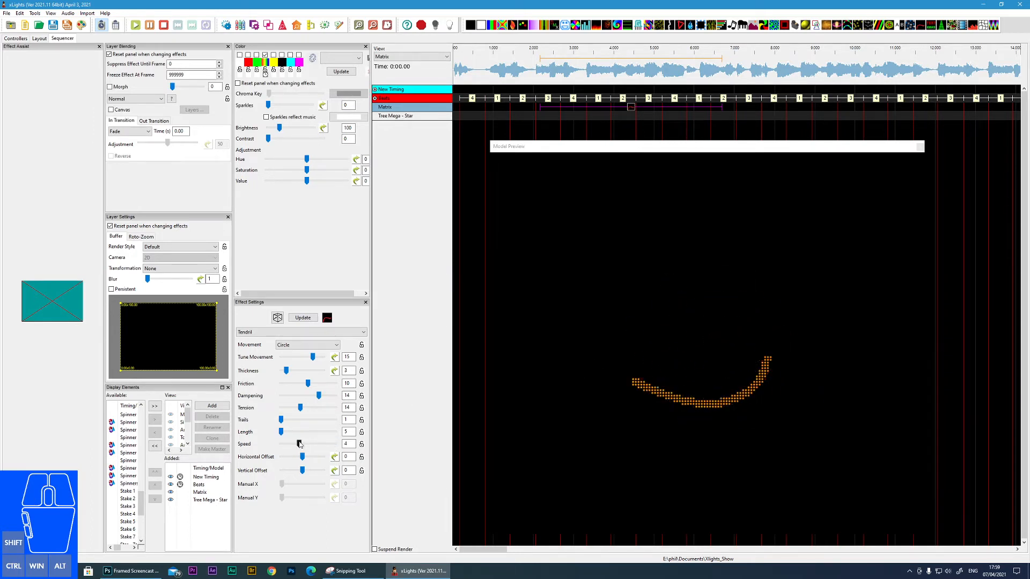
{"action": "mouse_move", "coordinate": [280, 419]}
{"action": "left_mouse_down"}
{"action": "mouse_move", "coordinate": [336, 419]}
{"action": "mouse_move", "coordinate": [282, 430]}
{"action": "left_mouse_up"}
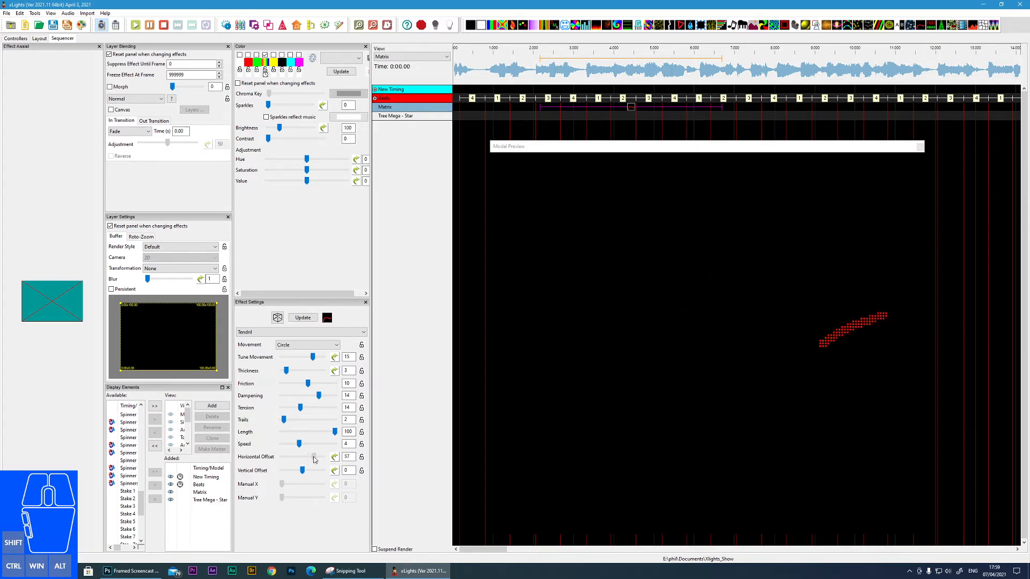
{"action": "mouse_move", "coordinate": [314, 459]}
{"action": "left_mouse_down"}
{"action": "mouse_move", "coordinate": [291, 458]}
{"action": "mouse_move", "coordinate": [314, 472]}
{"action": "left_mouse_up"}
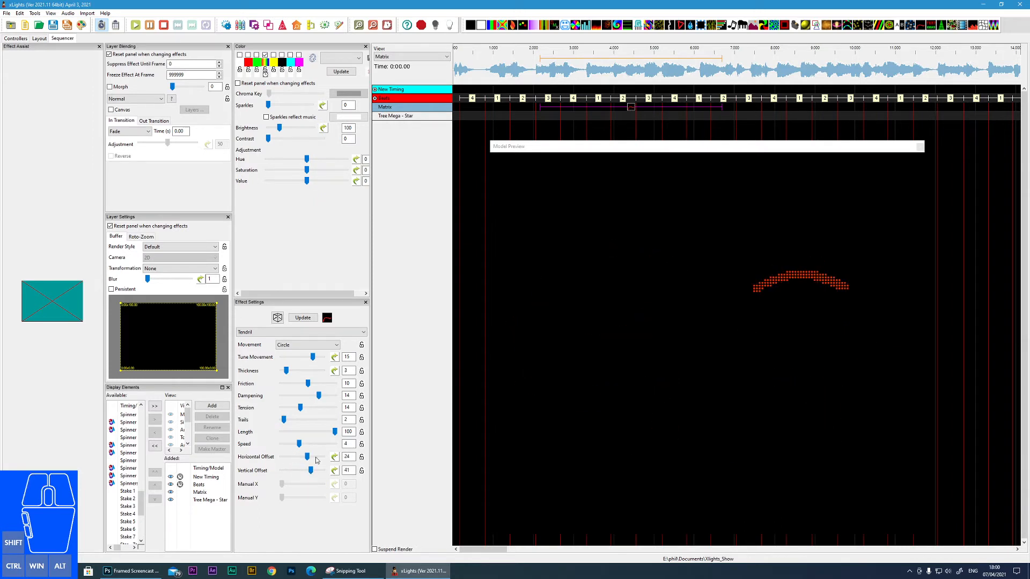
- Set the Tendril movement to Manual and apply a two-cycle Saw Tooth value curve to Manual X
{"action": "left_click", "coordinate": [306, 345]}
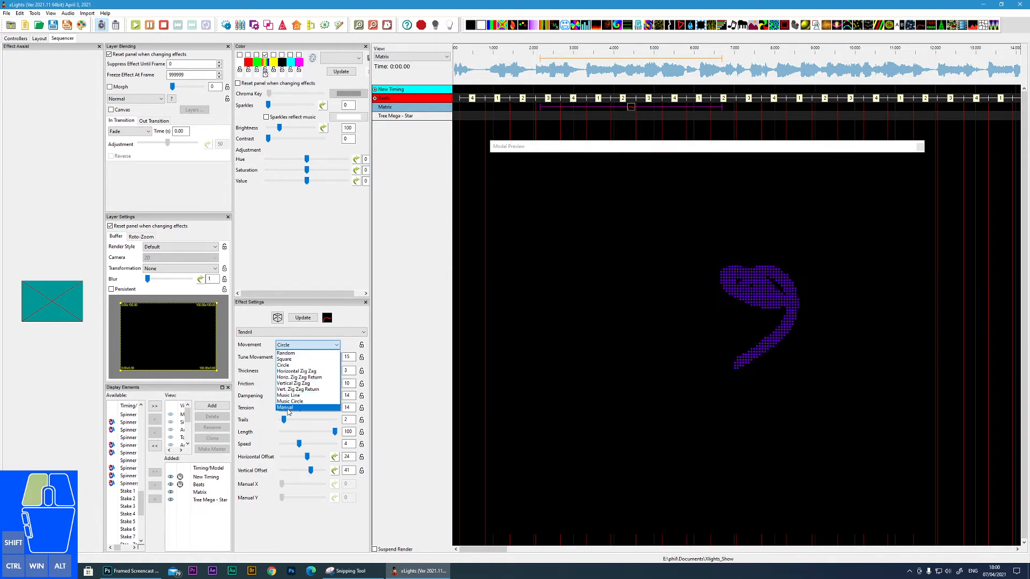
{"action": "left_click", "coordinate": [288, 409]}
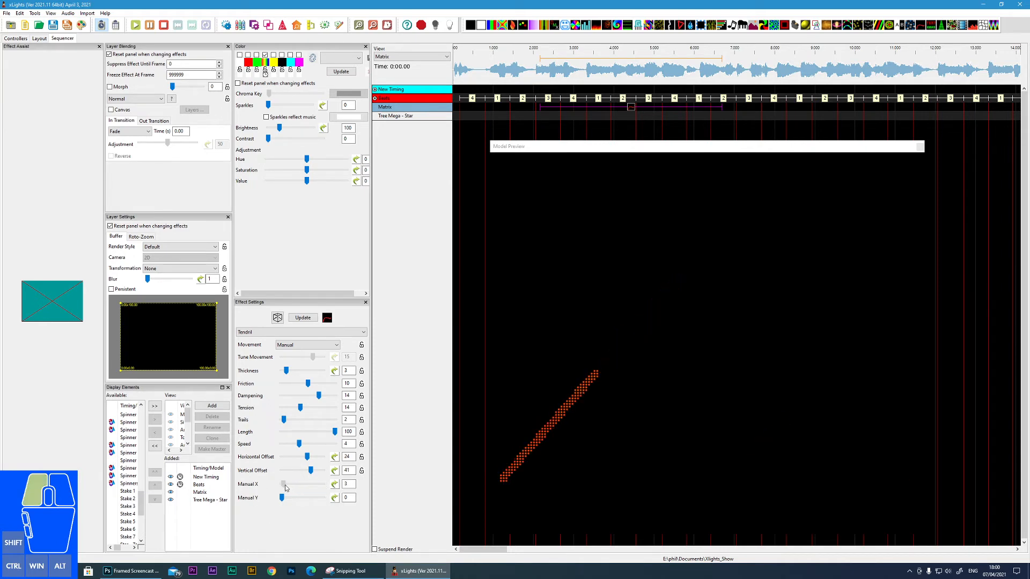
{"action": "left_click", "coordinate": [334, 485]}
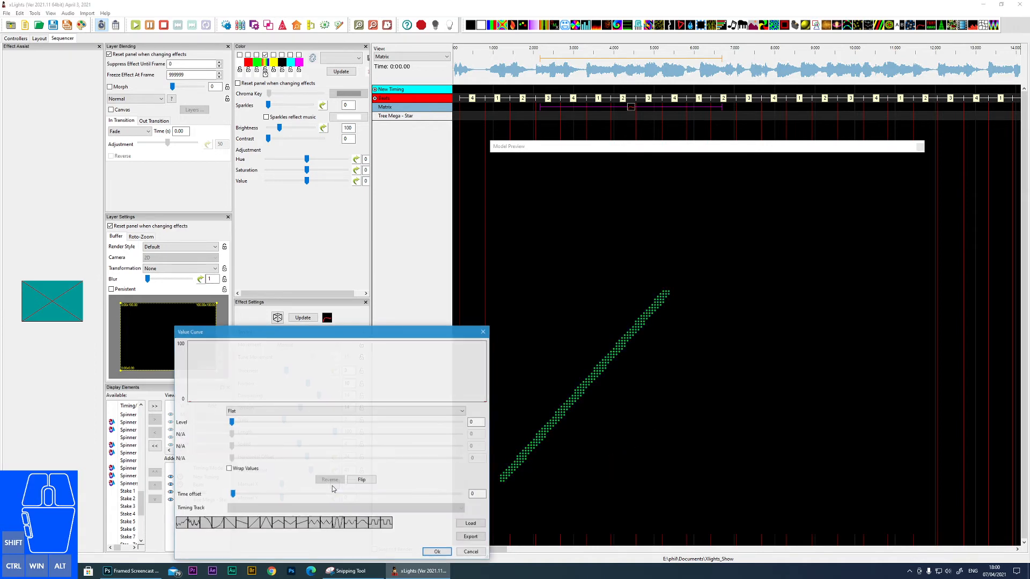
{"action": "left_click_drag", "start_coordinate": [339, 337], "coordinate": [348, 226]}
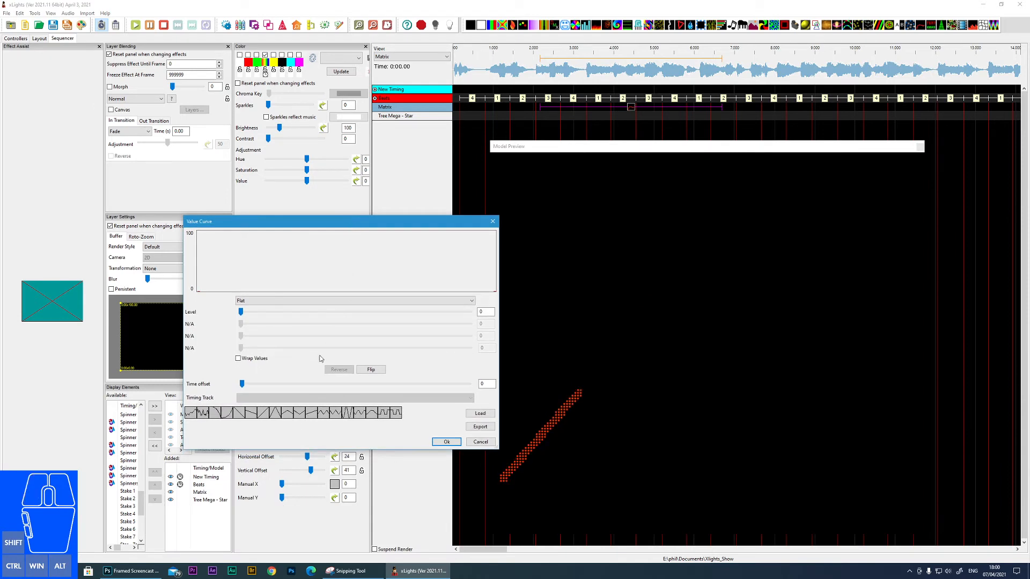
{"action": "left_click", "coordinate": [445, 442]}
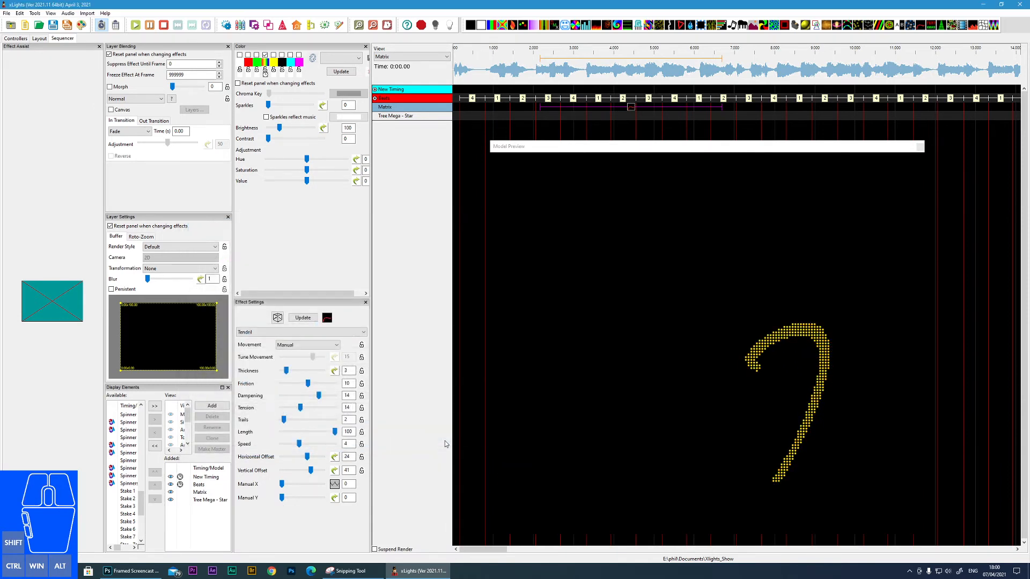
- Apply one of the preset value curves to Manual Y
{"action": "left_click", "coordinate": [334, 498]}
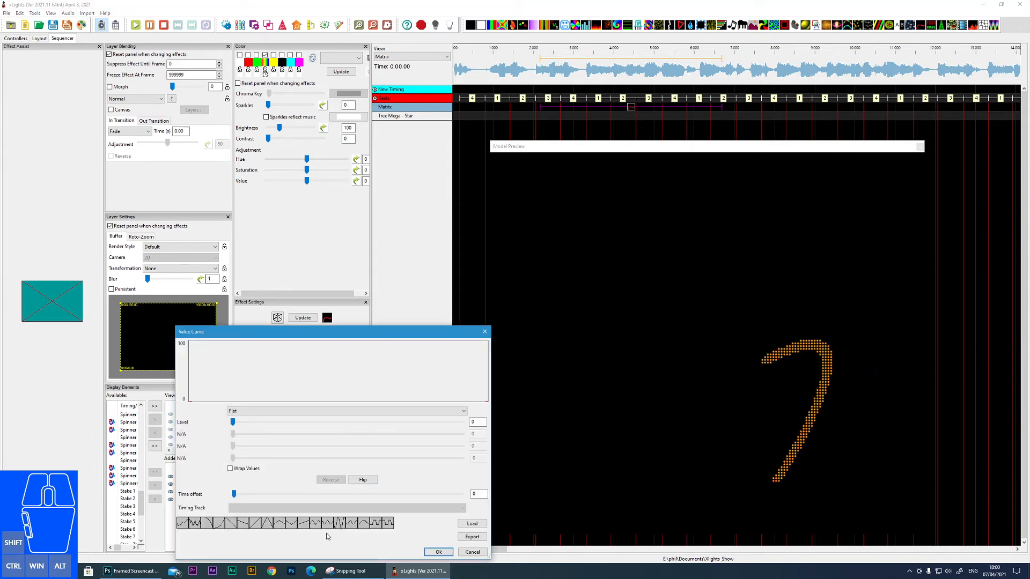
{"action": "left_click", "coordinate": [351, 523]}
{"action": "left_click", "coordinate": [441, 555]}
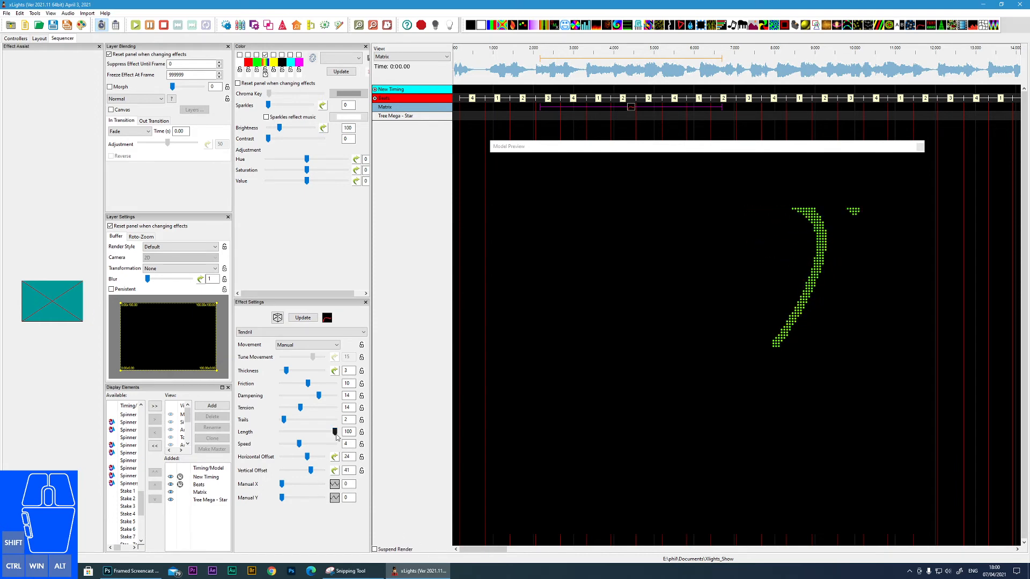
- Load the saved value curve philcurveX.xvc from the show's valuecurves folder into Manual X and apply it
{"action": "left_click", "coordinate": [335, 484]}
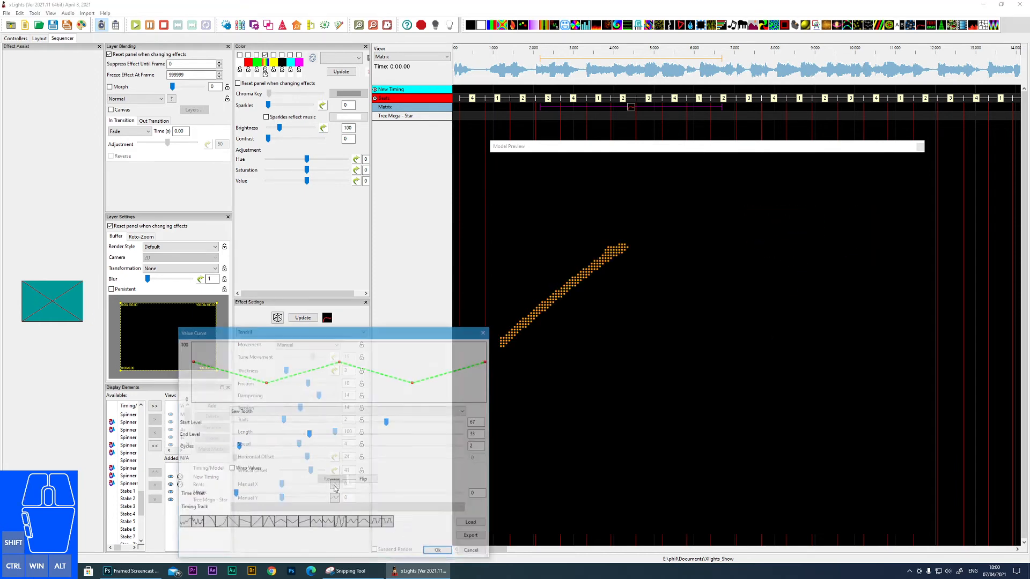
{"action": "left_click", "coordinate": [469, 524]}
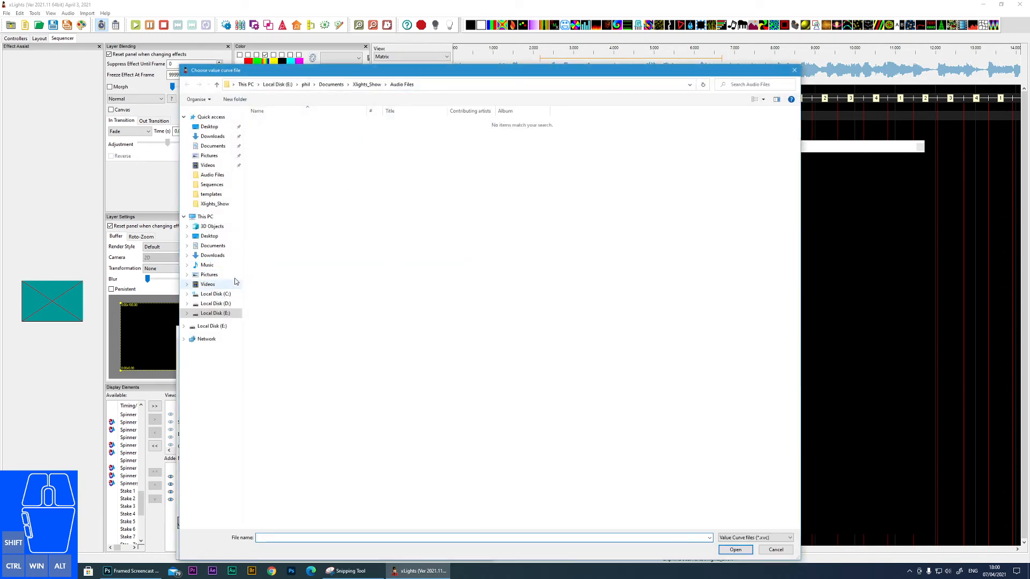
{"action": "left_click", "coordinate": [213, 204]}
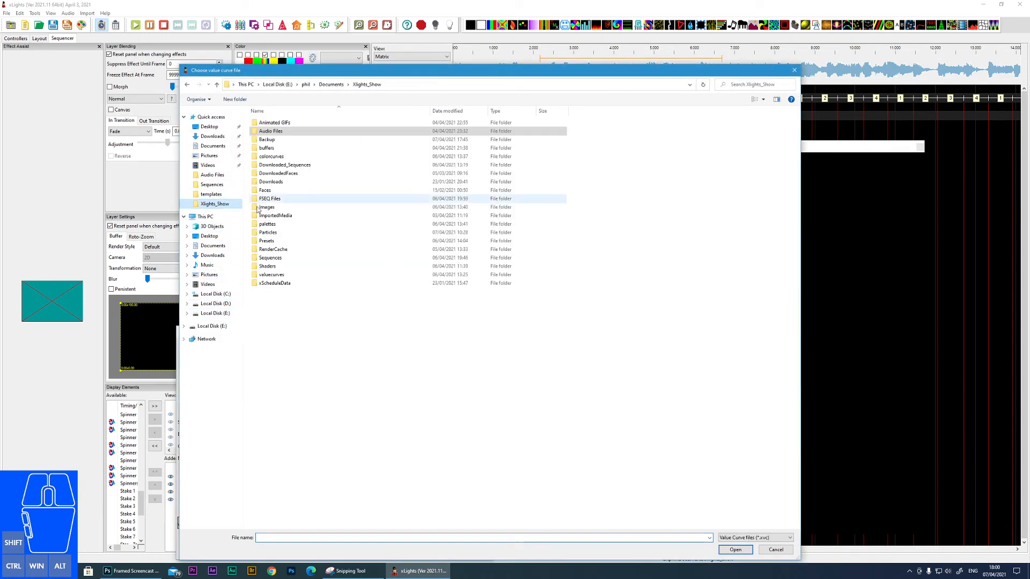
{"action": "double_click", "coordinate": [278, 276]}
{"action": "left_click", "coordinate": [275, 123]}
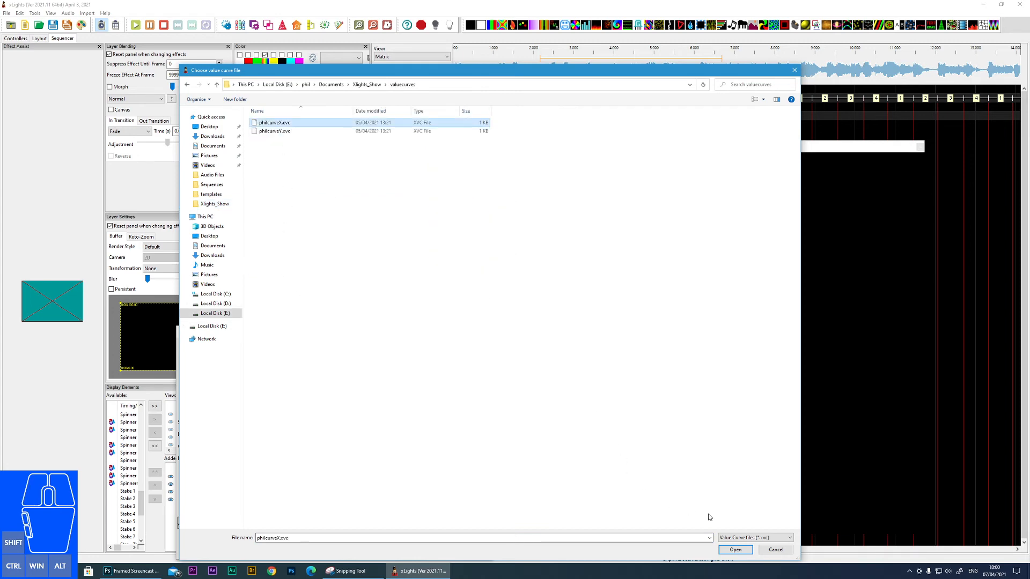
{"action": "left_click", "coordinate": [732, 546]}
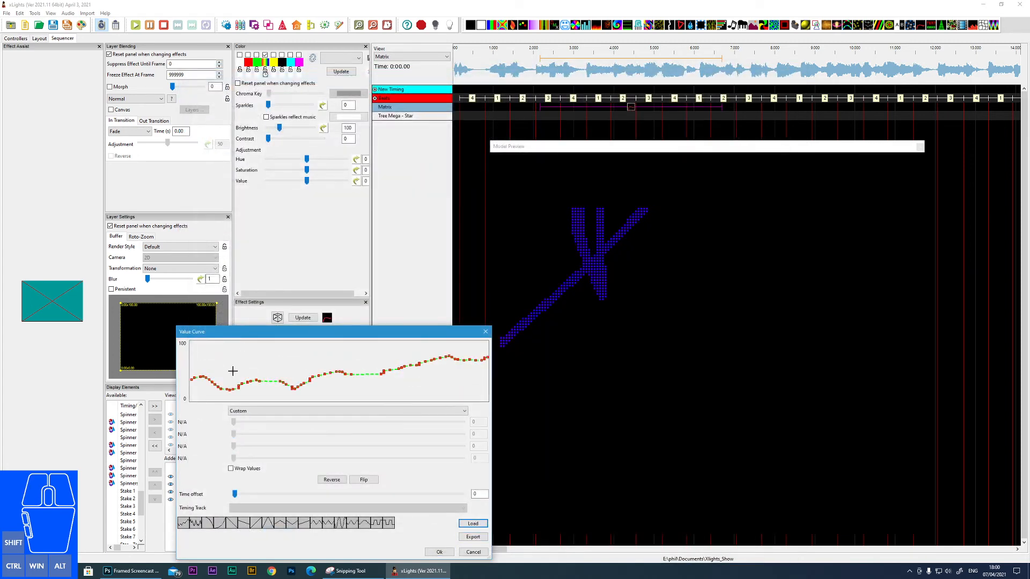
{"action": "left_click", "coordinate": [440, 553]}
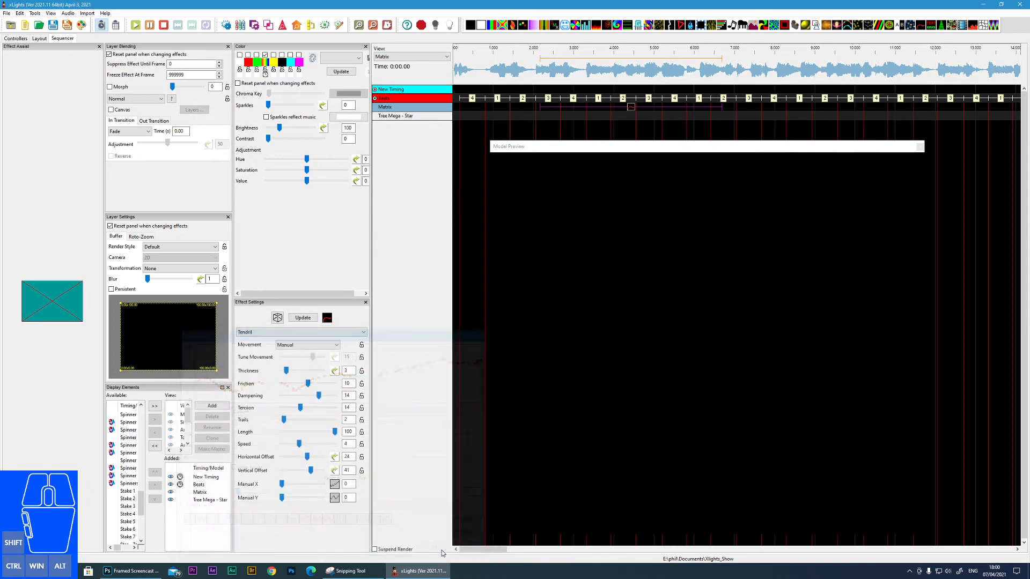
- Load the saved value curve philcurveY.xvc into Manual Y and apply it
{"action": "left_click", "coordinate": [334, 498]}
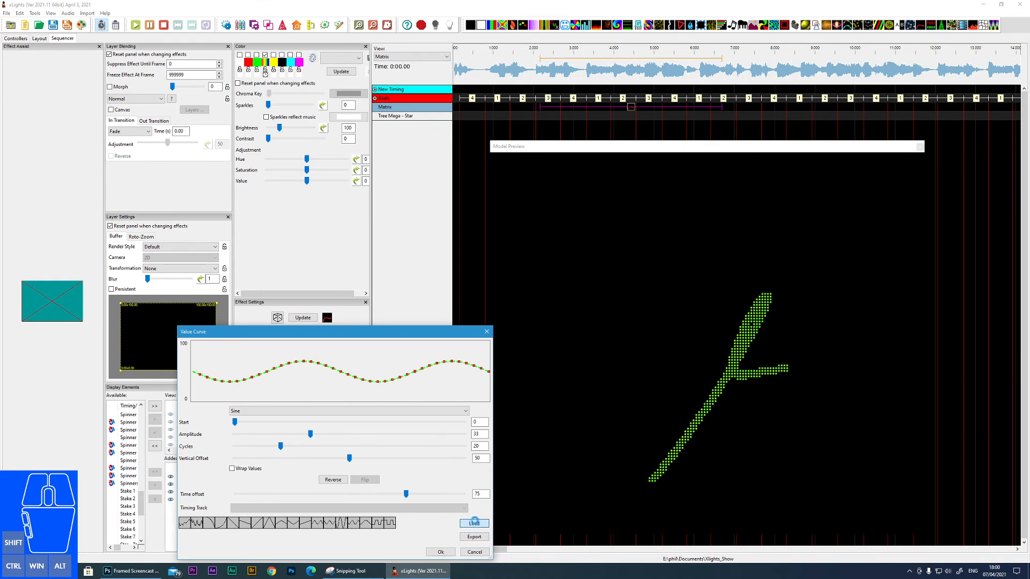
{"action": "left_click", "coordinate": [474, 522]}
{"action": "left_click", "coordinate": [275, 131]}
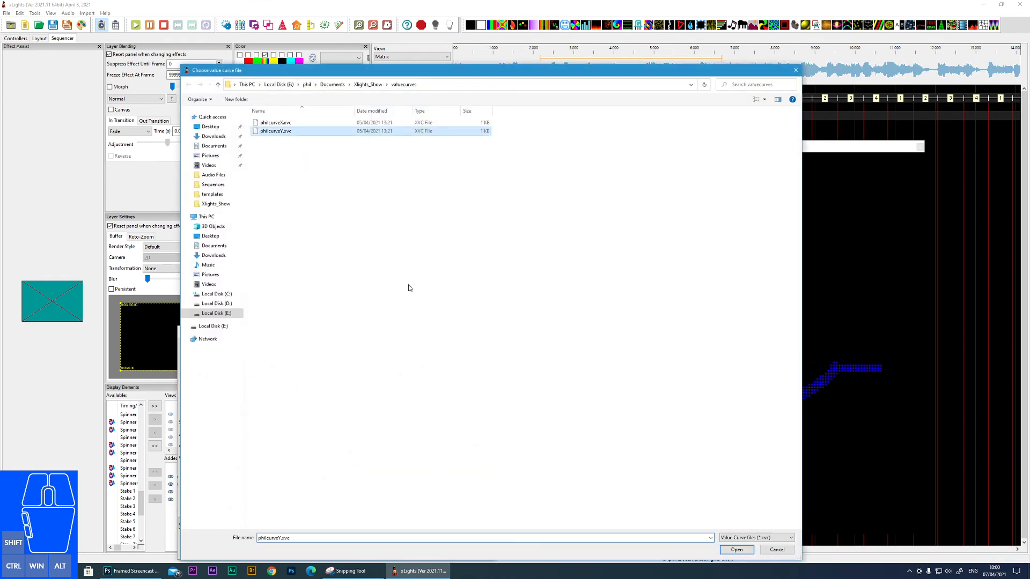
{"action": "left_click", "coordinate": [736, 549]}
{"action": "left_click", "coordinate": [441, 552]}
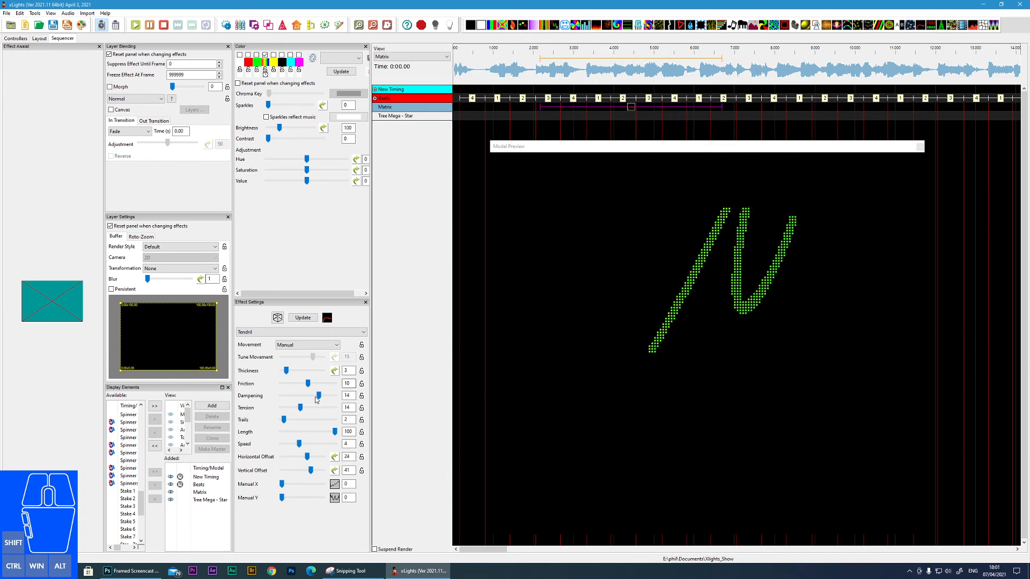
- Set the tendril's Friction to 0, Dampening to 3, Length to 5 and Thickness to 6
{"action": "left_click_drag", "start_coordinate": [307, 384], "coordinate": [289, 395]}
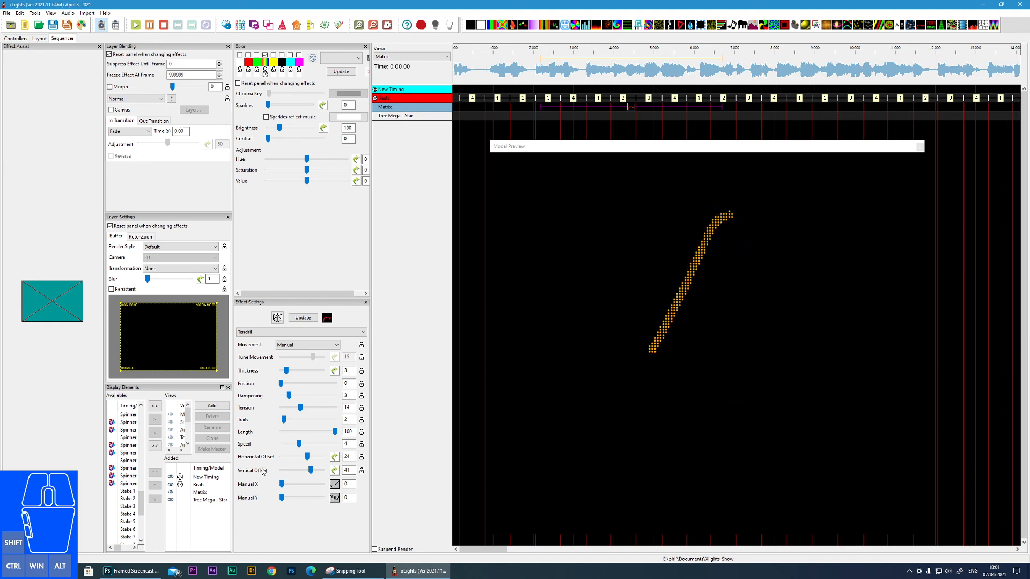
{"action": "left_click_drag", "start_coordinate": [334, 432], "coordinate": [280, 432]}
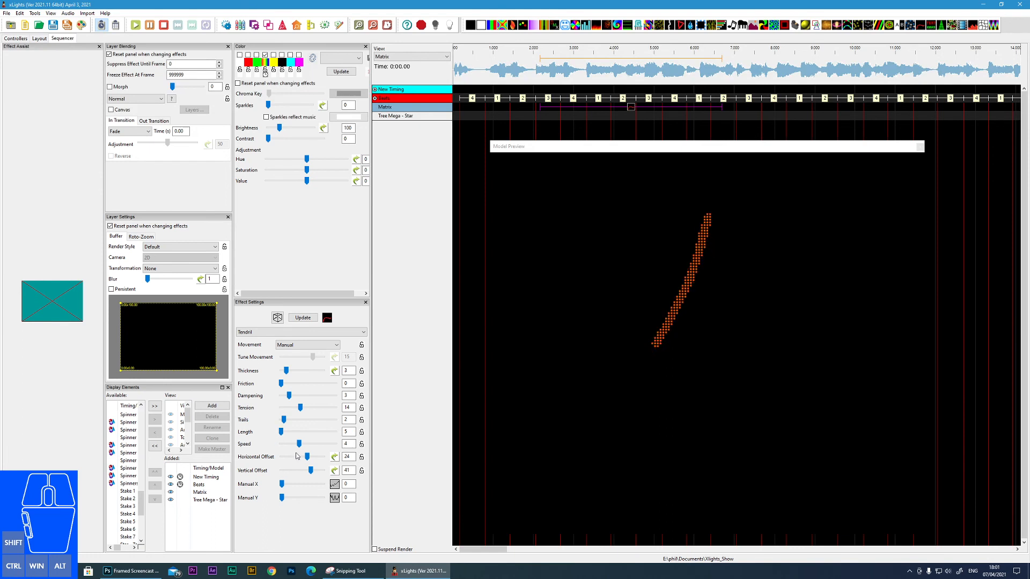
{"action": "left_click_drag", "start_coordinate": [288, 374], "coordinate": [294, 374]}
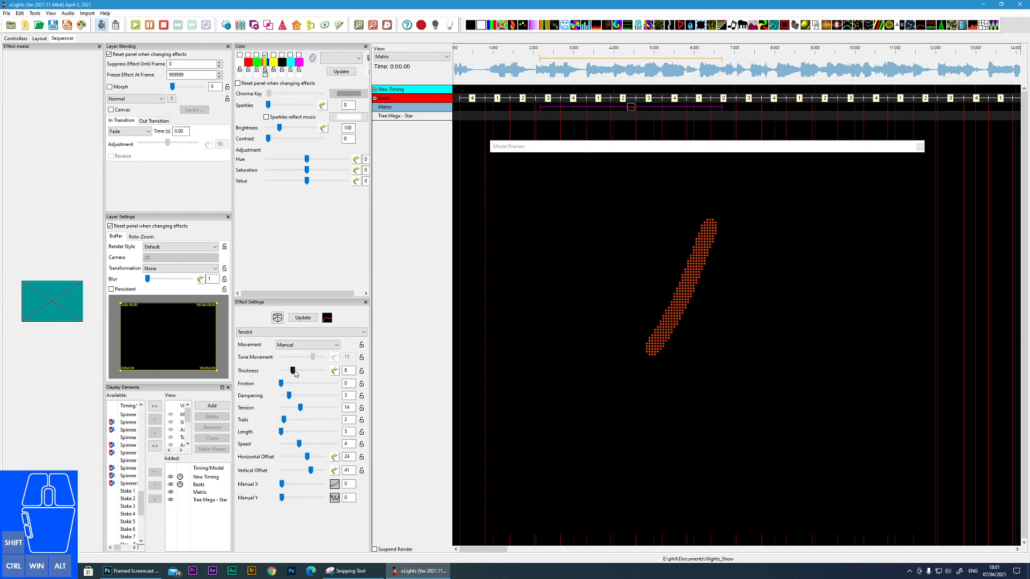